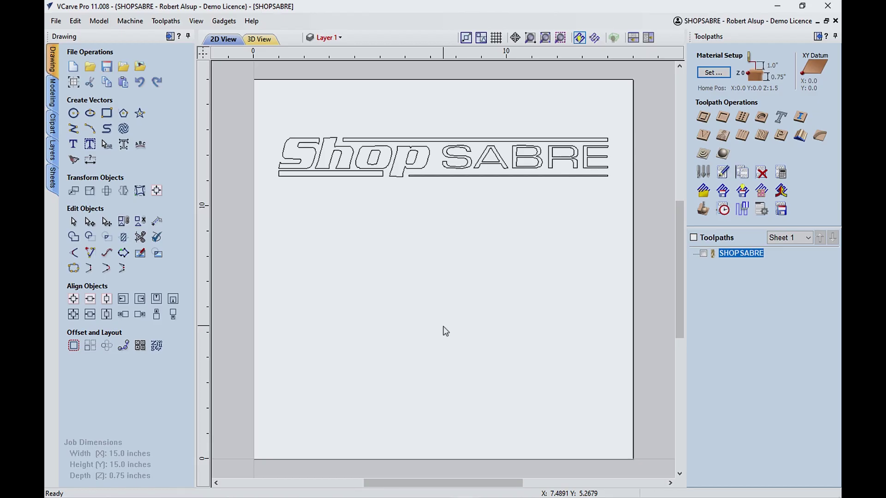
Confirm the job as a single-sided 15 × 15 inch sheet, 0.75 inch thick
left_click(73, 82)
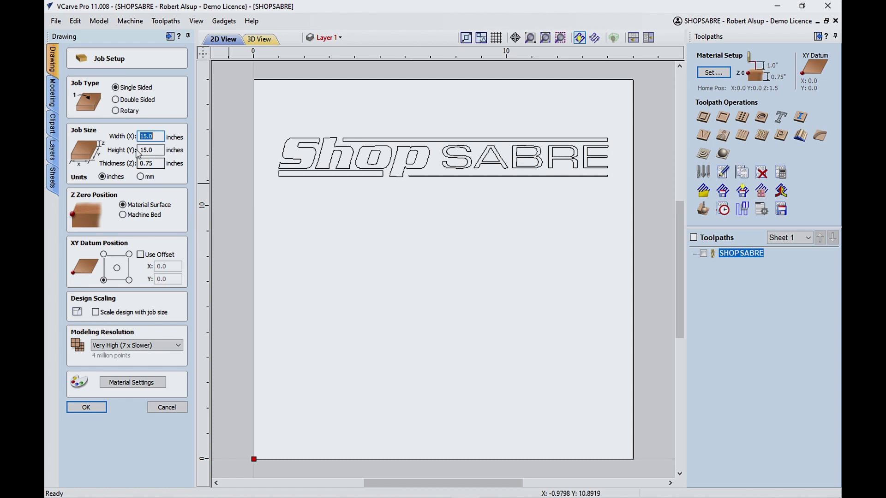
left_click(86, 407)
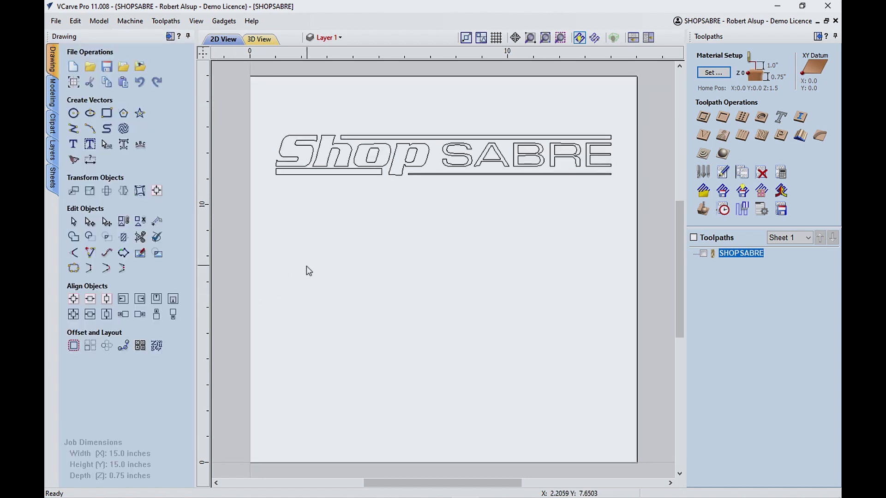
Check the Marker Pen Attachment tool: 0.125 inch diameter, feed 800, plunge 200, tool number 5
left_click(177, 21)
left_click(187, 135)
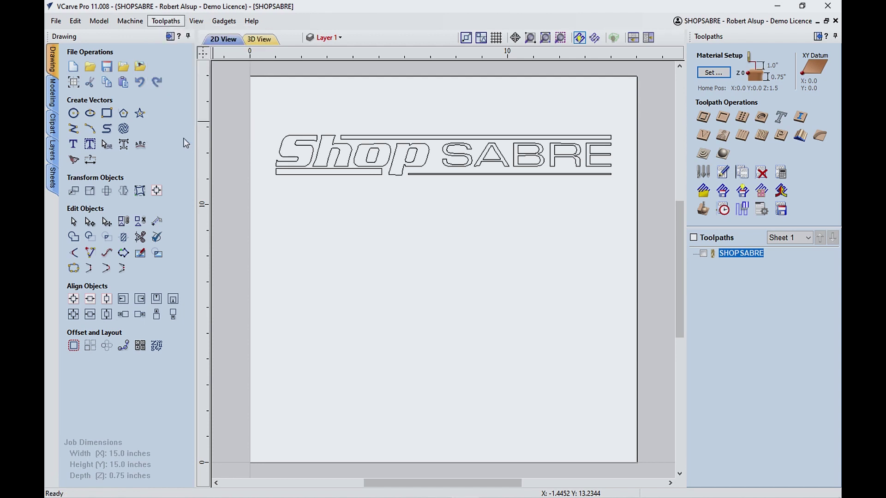
left_click(256, 124)
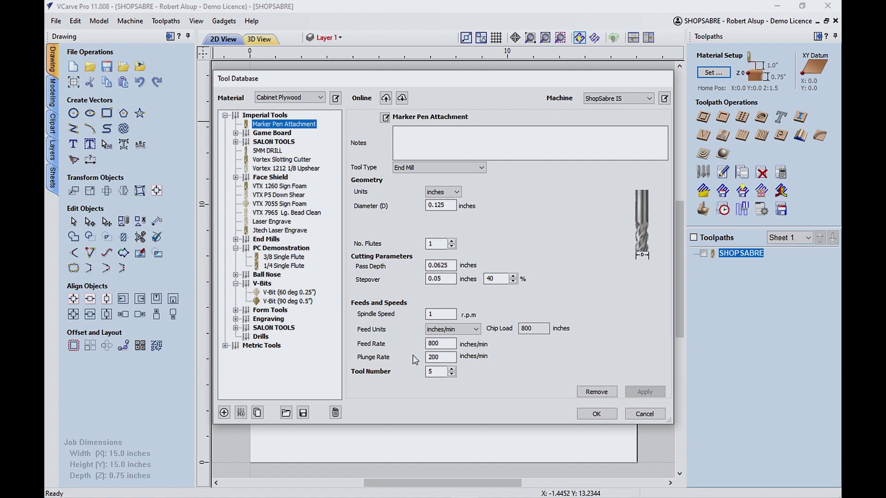
left_click(597, 414)
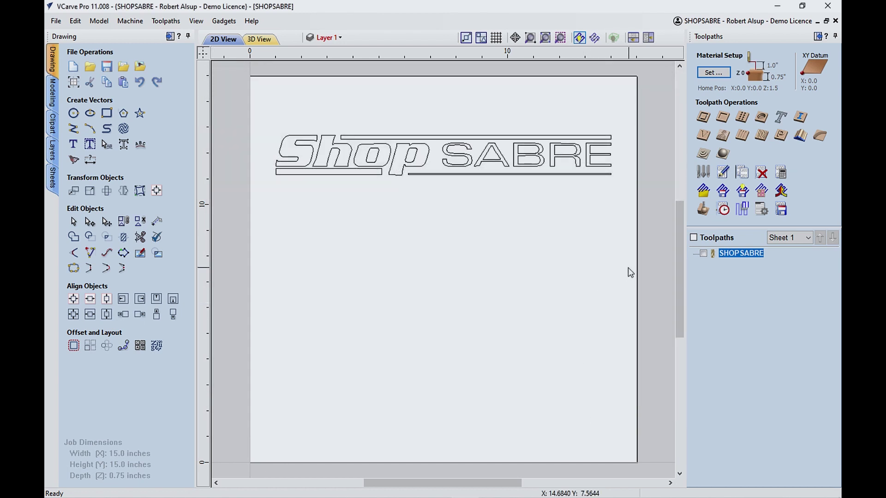
Reopen the SHOPSABRE toolpath and select all the Shop SABRE logo vectors
double_click(733, 255)
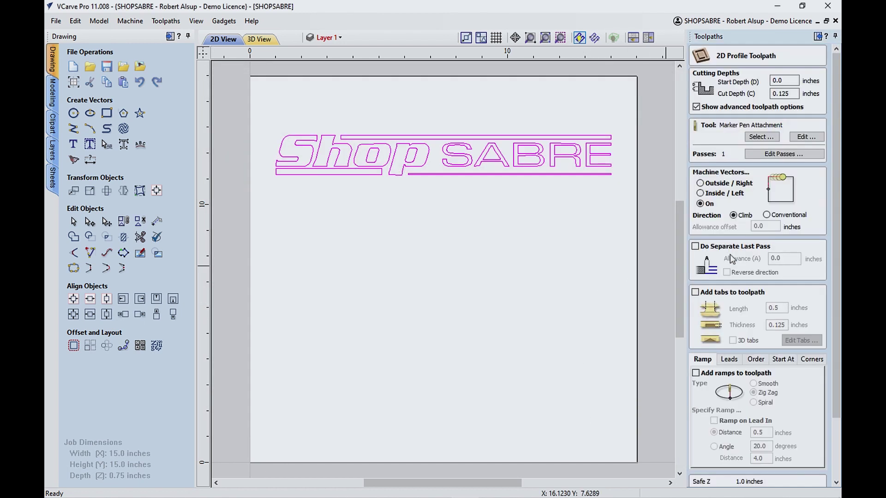
left_click(597, 232)
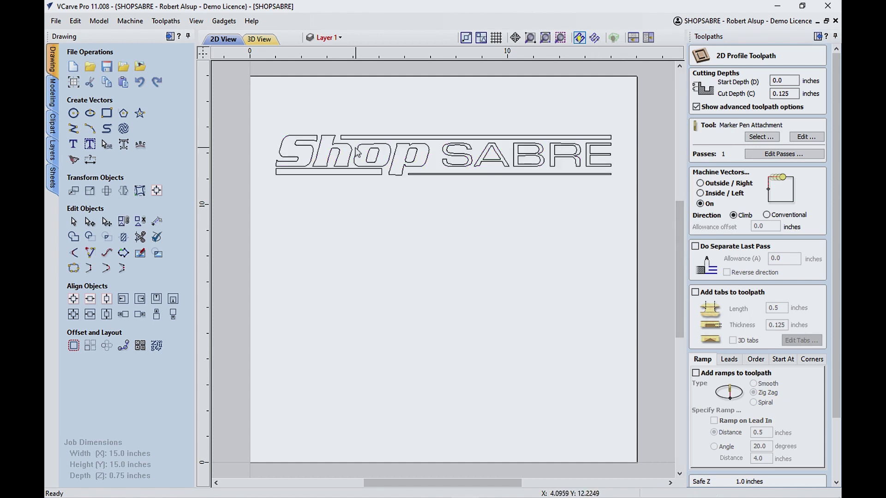
left_click_drag(252, 119, 605, 198)
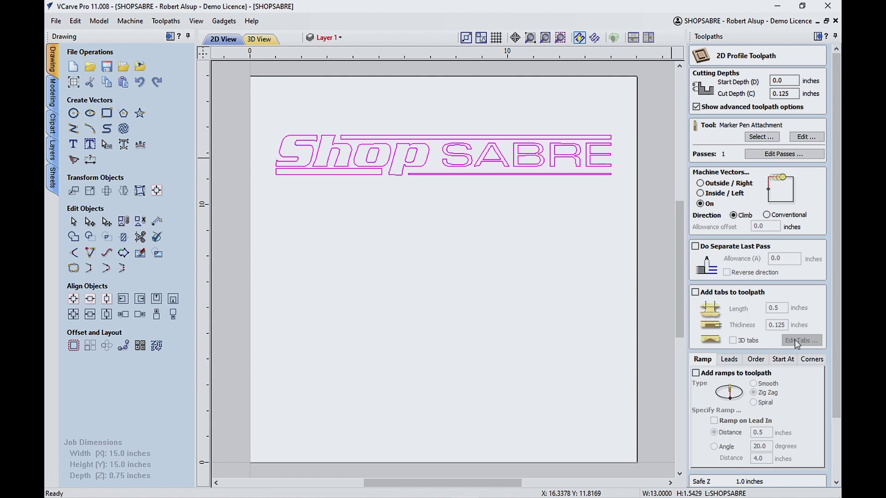
Calculate the 0.125 inch deep profile toolpath and preview the logo being drawn
left_click_drag(836, 230, 836, 291)
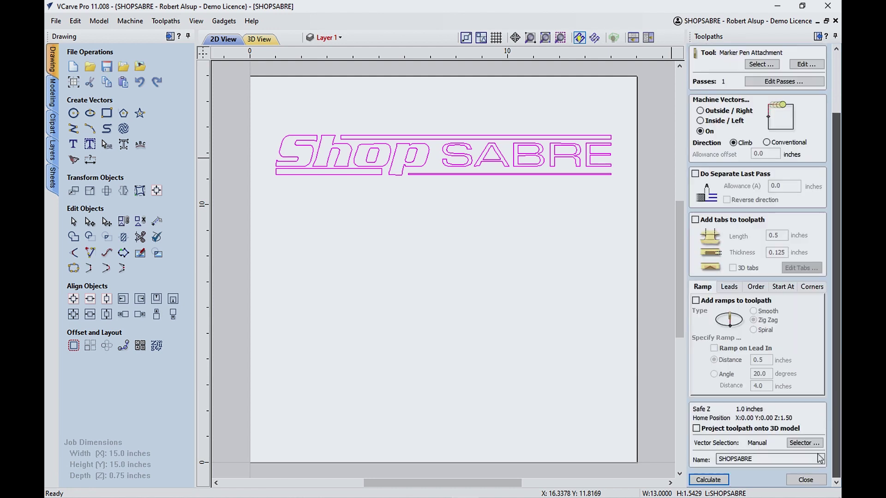
left_click(727, 481)
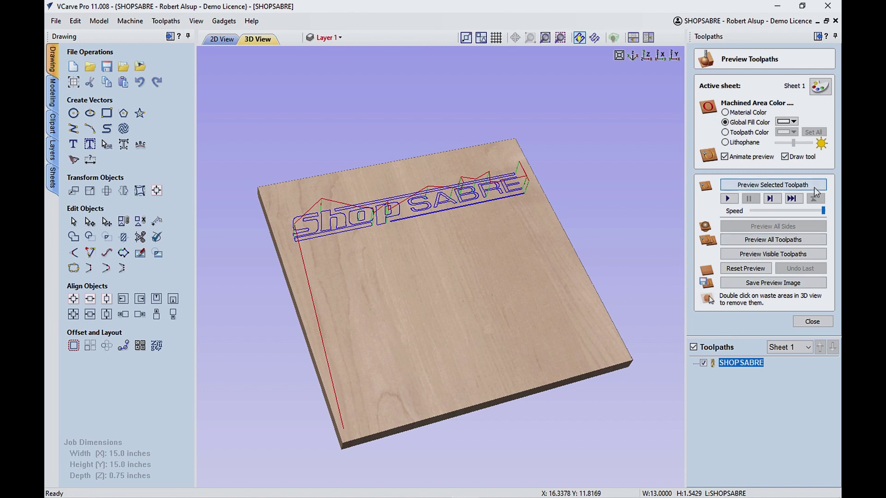
left_click(784, 187)
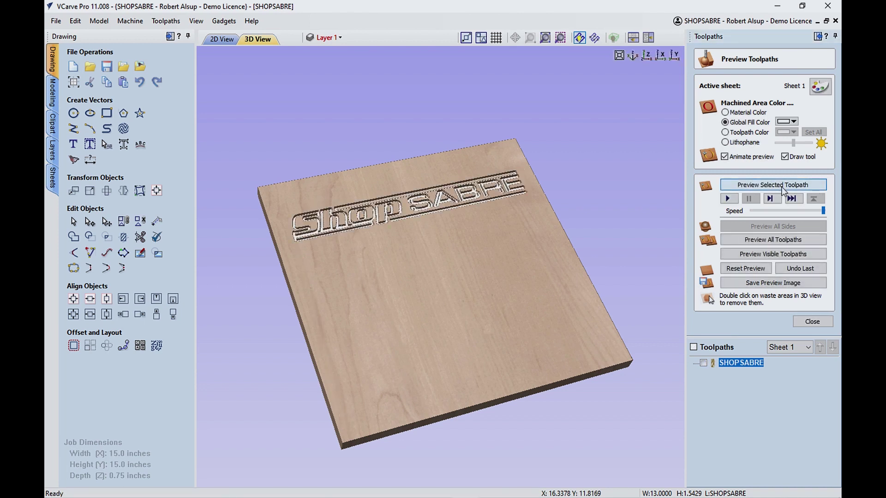
left_click(217, 40)
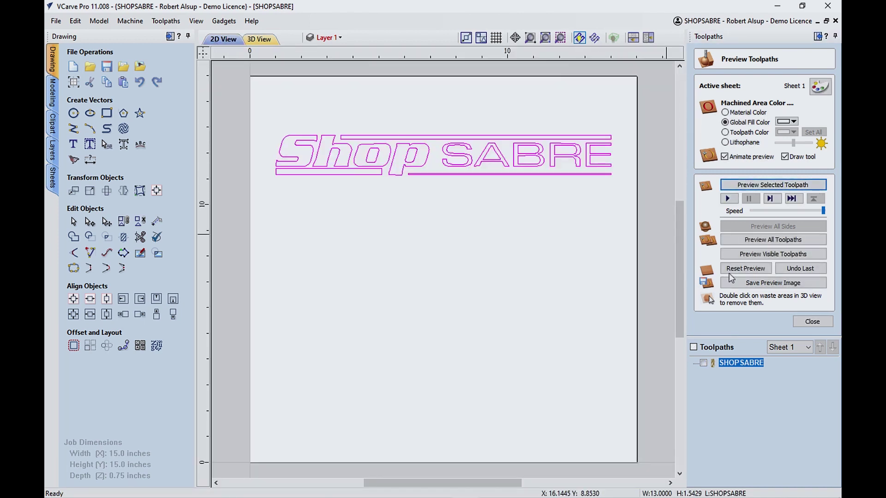
Turn on the MADE IN USA layer so the flag artwork shows below the logo
left_click(812, 322)
left_click(505, 232)
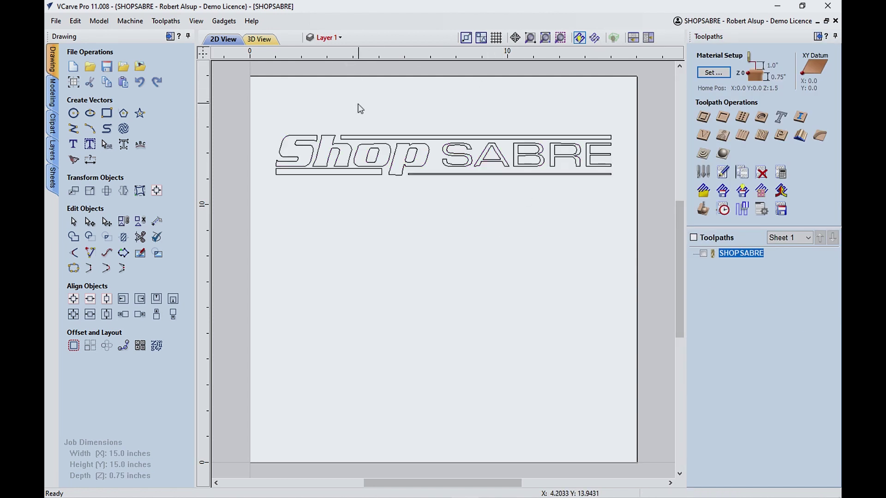
left_click(335, 38)
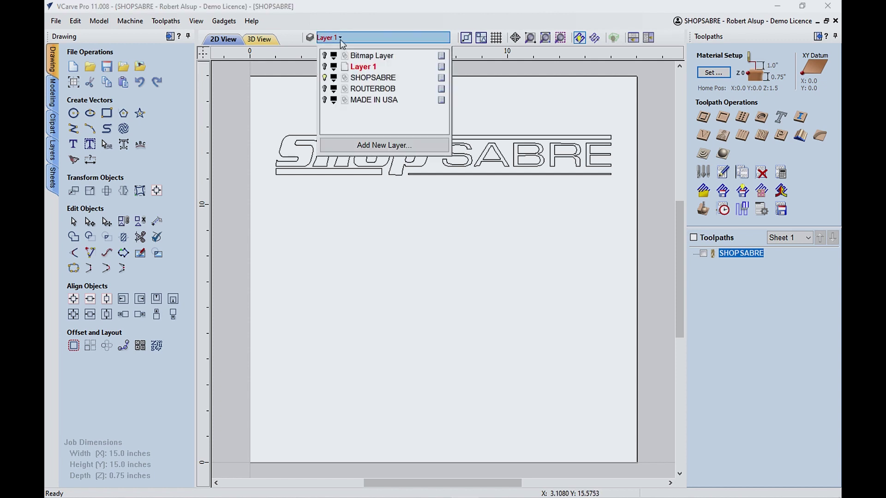
left_click(325, 99)
left_click(360, 249)
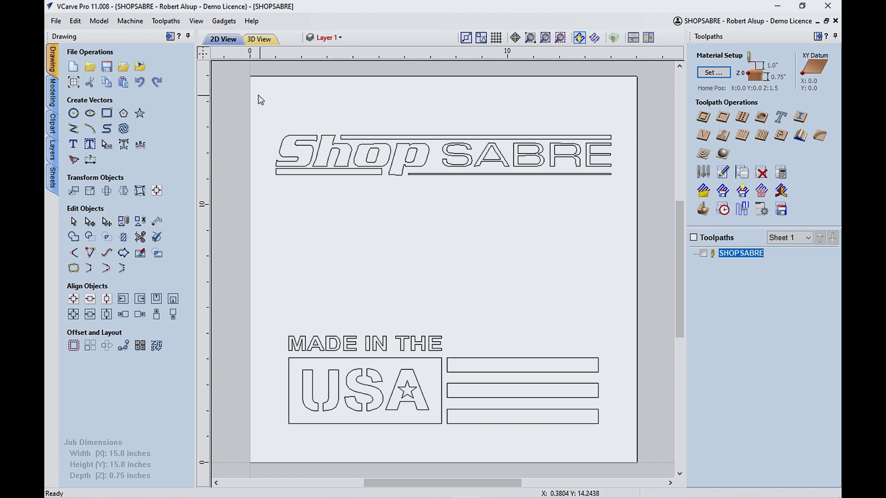
Add the MADE IN THE USA artwork to the SHOPSABRE toolpath and recalculate it
double_click(743, 254)
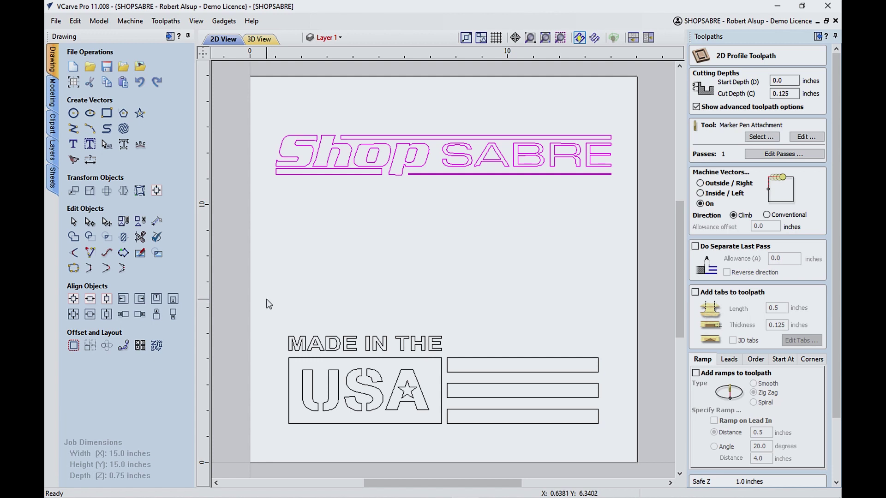
left_click_drag(267, 298, 628, 456)
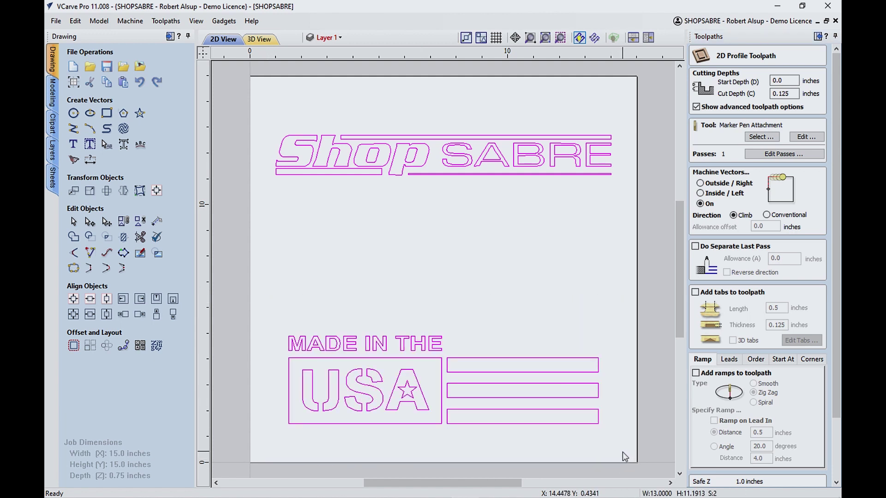
scroll(839, 362, "down", 3)
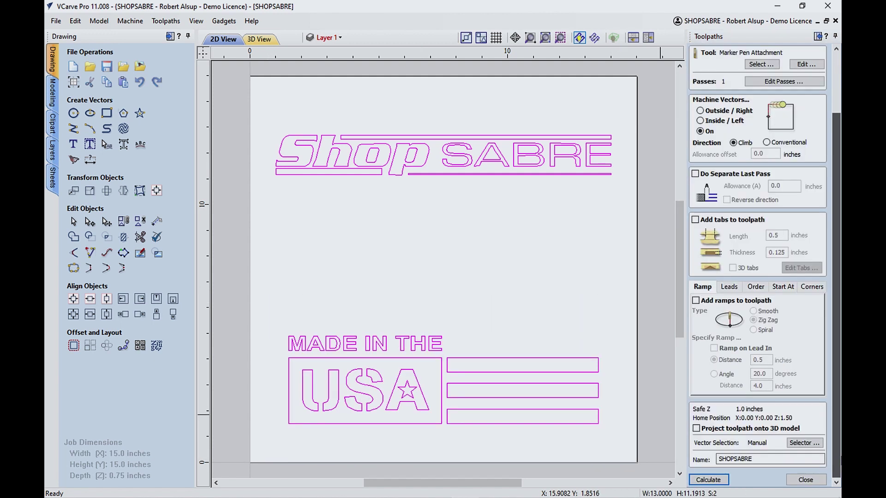
left_click(727, 480)
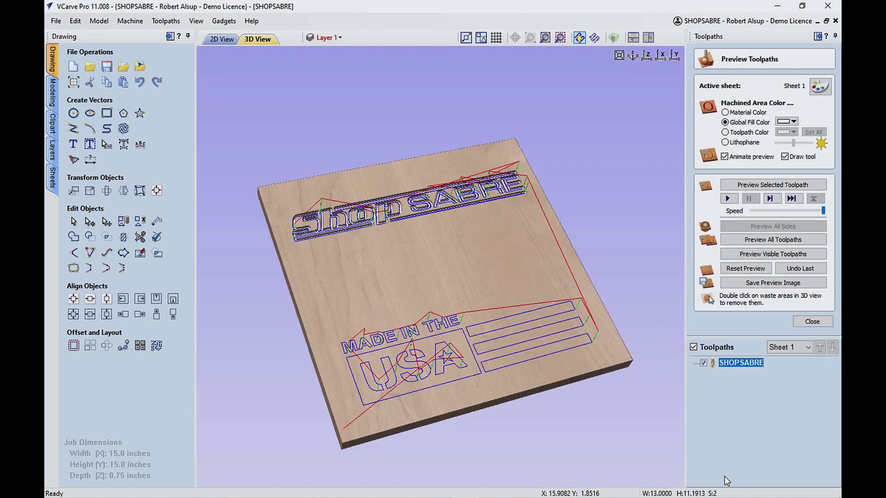
Reset and replay the marker-pen toolpath preview covering the logo and flag
left_click(743, 272)
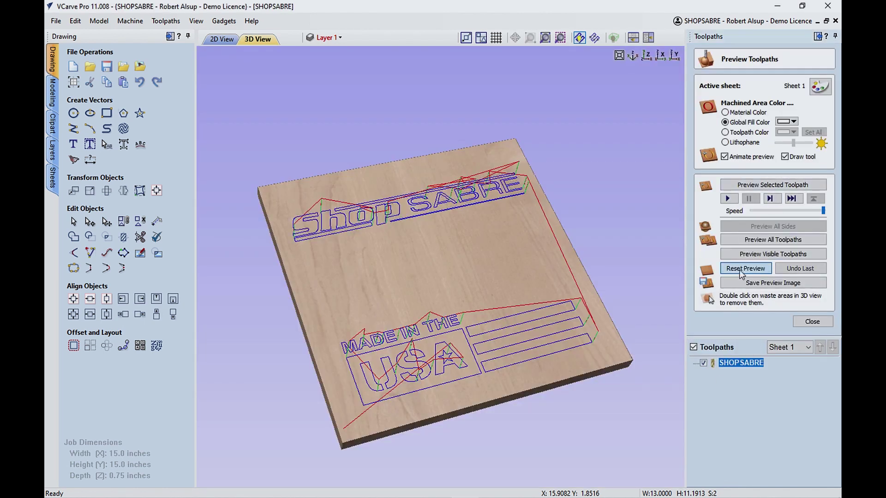
left_click(753, 186)
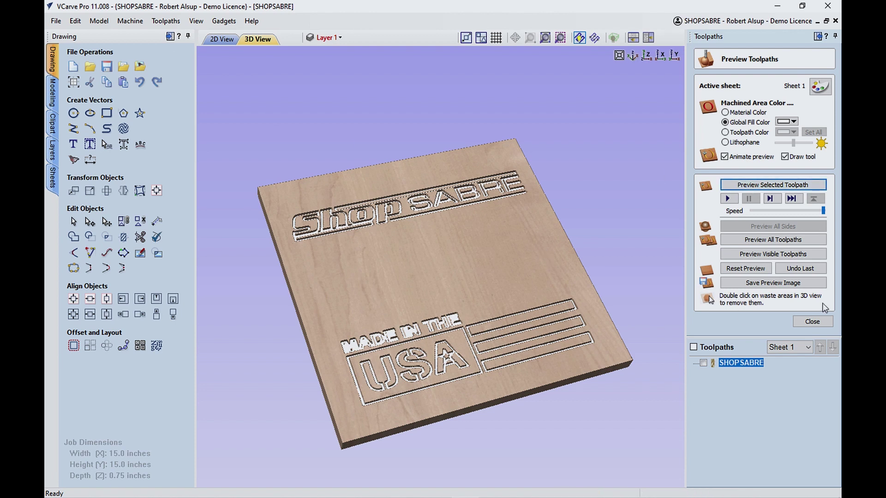
left_click(813, 322)
Turn on the ROUTERBOB layer to show the Router Bob '21 script between logo and flag
left_click(217, 40)
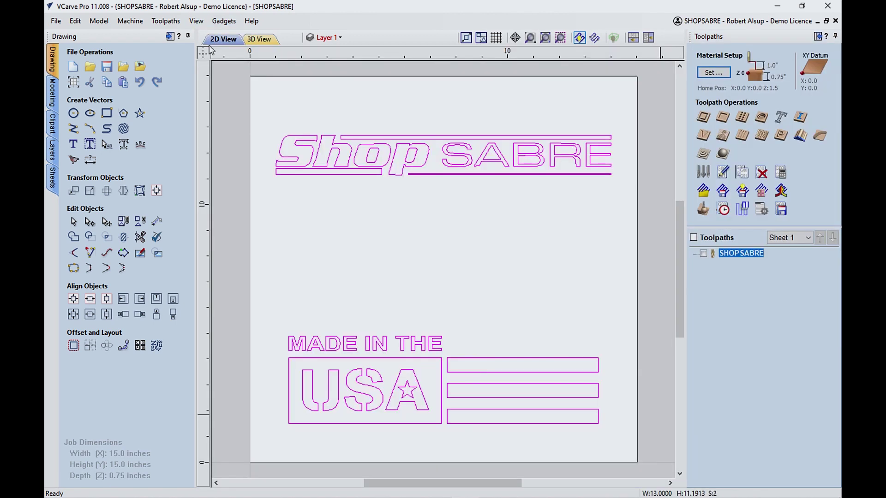
left_click(340, 38)
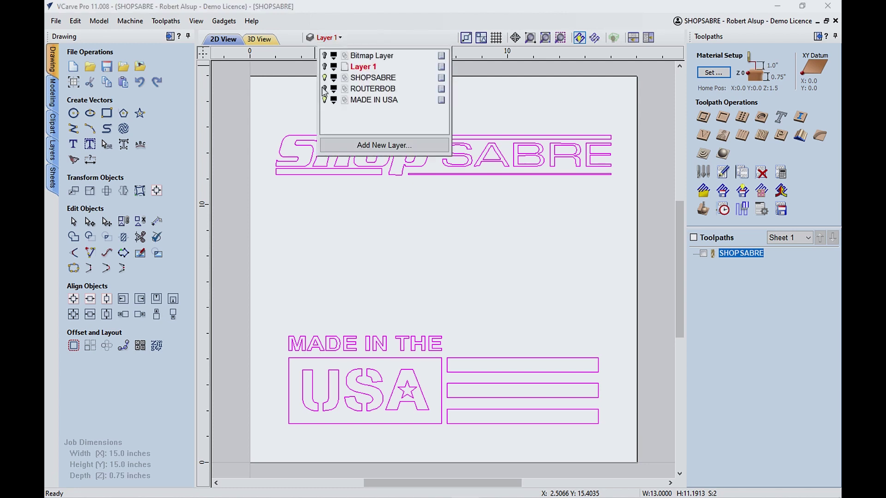
left_click(308, 200)
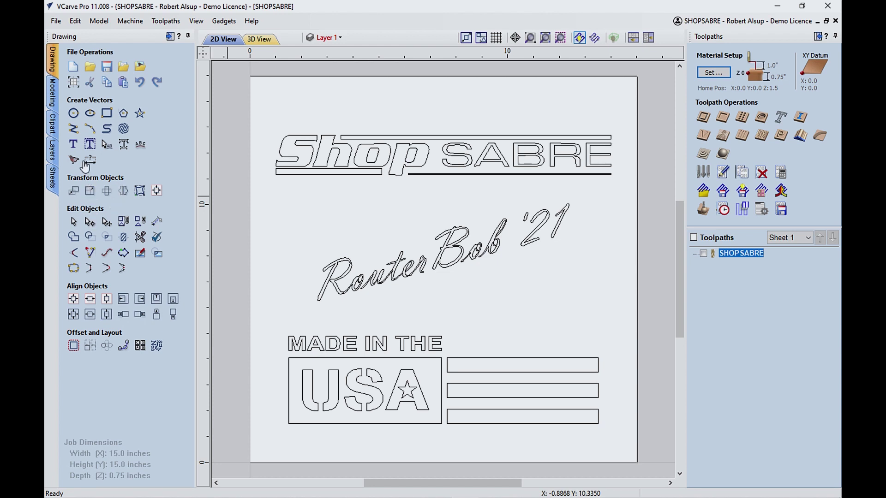
left_click(74, 147)
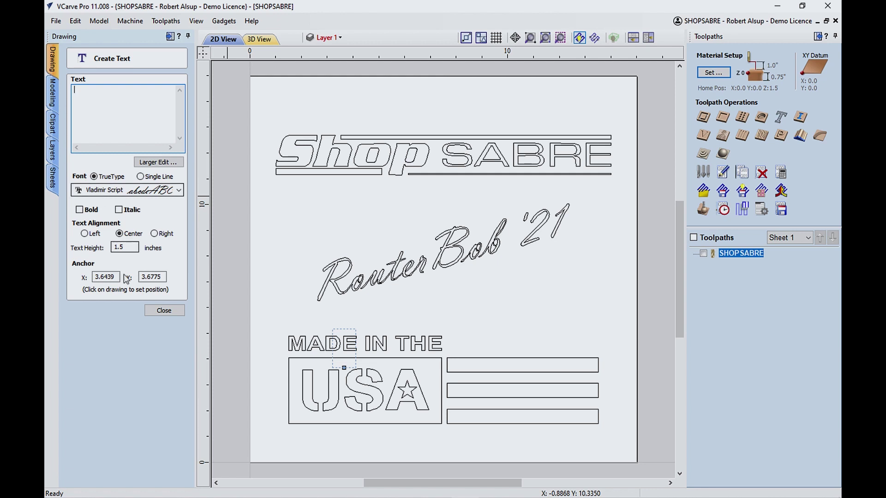
left_click(152, 313)
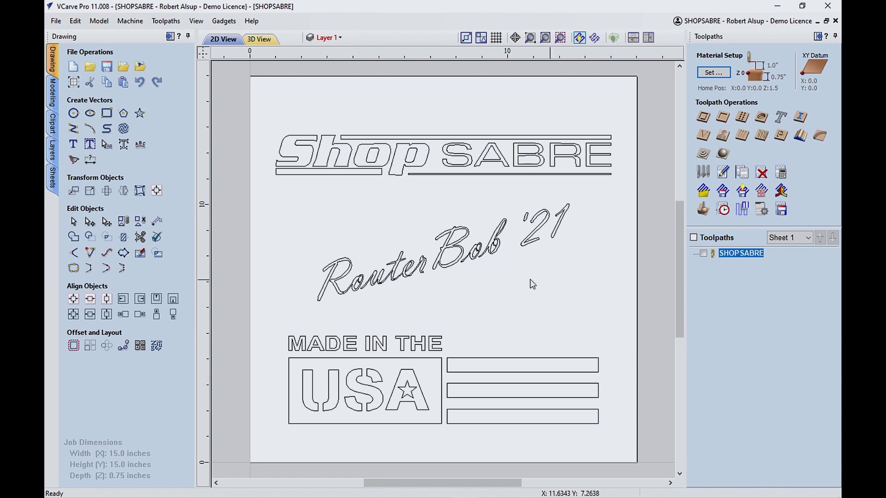
double_click(742, 254)
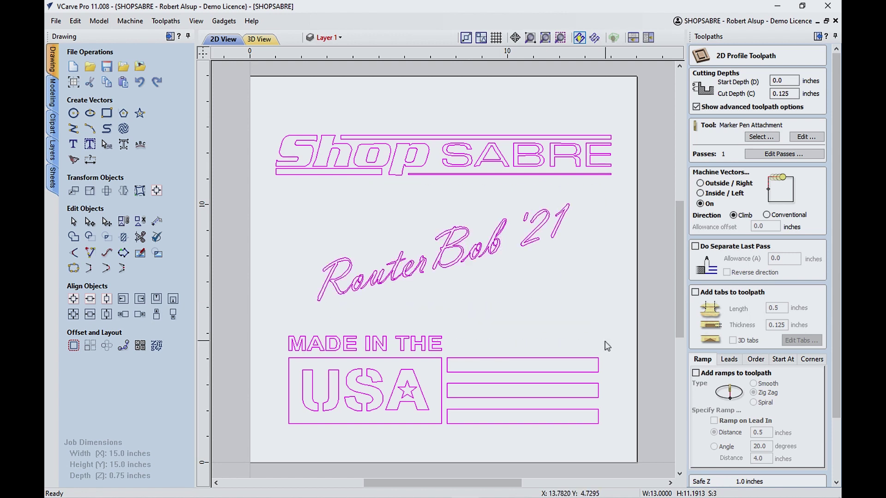
Recalculate the SHOPSABRE toolpath with the Router Bob '21 script and preview all three designs
scroll(829, 403, "down", 3)
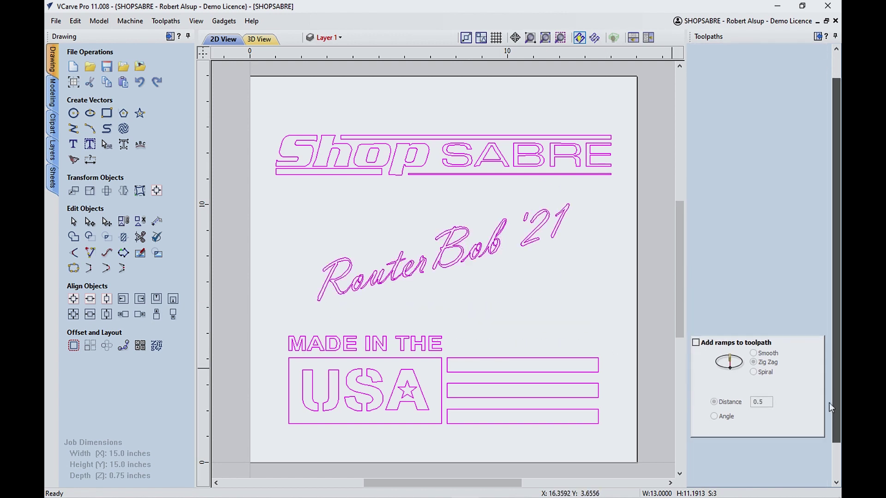
left_click(696, 478)
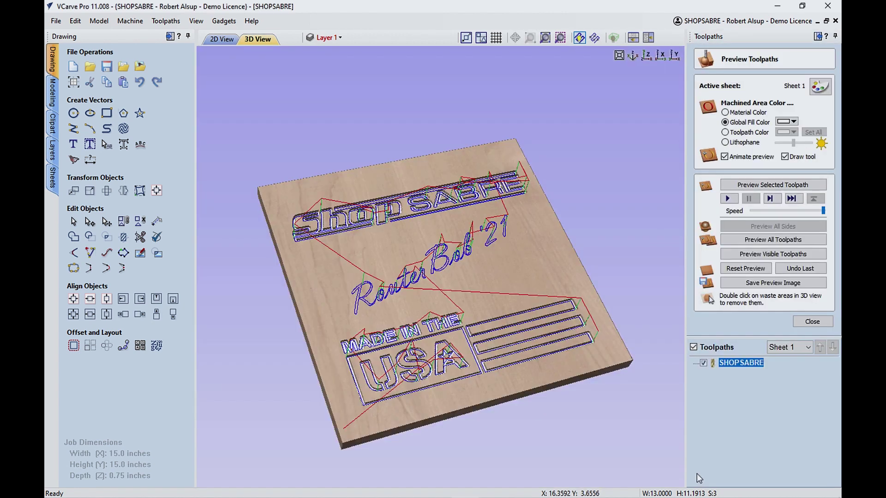
left_click(727, 271)
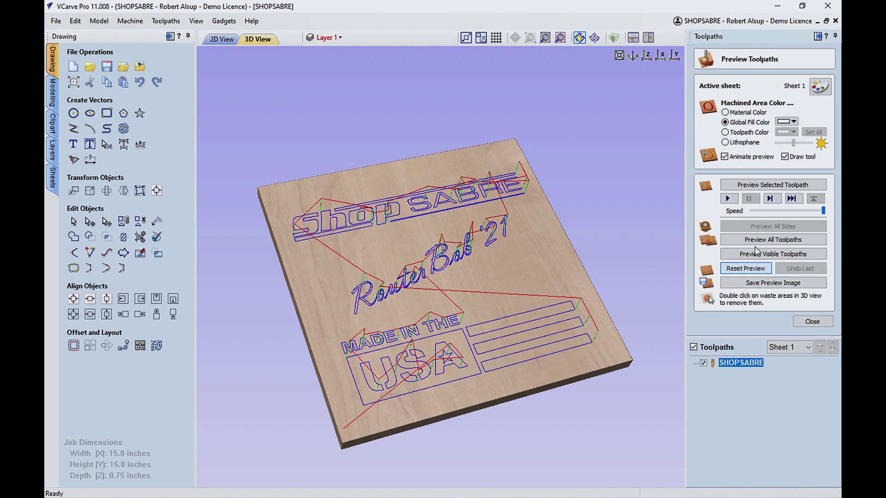
left_click(768, 185)
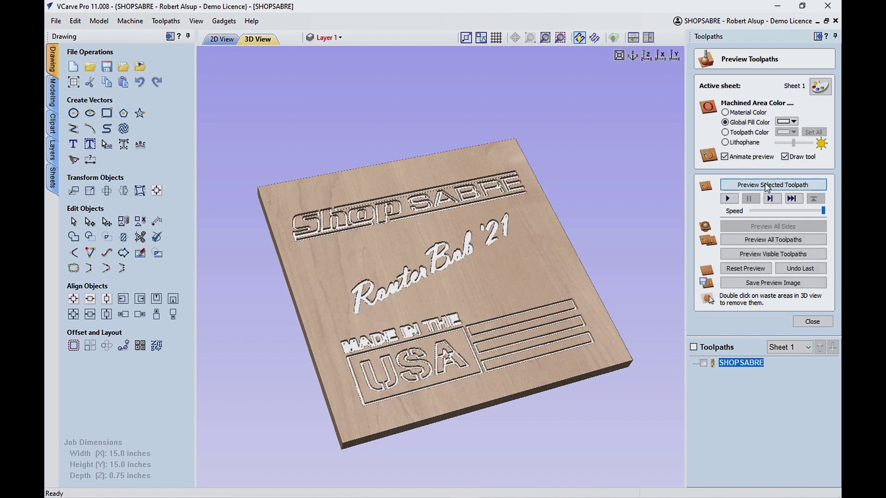
left_click(813, 323)
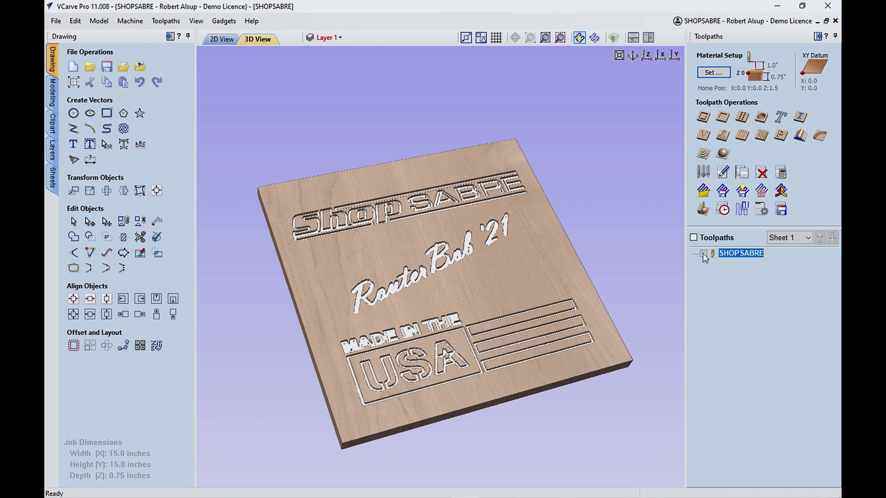
Save the SHOPSABRE toolpath as SHOPSABRE-USA-RB.tap with ShopSabre Arcs (inch), replacing the existing file
left_click(693, 238)
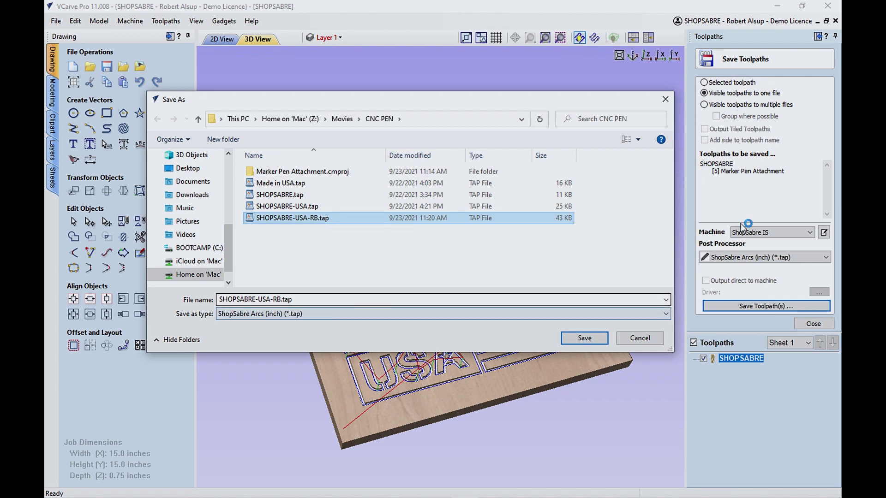
key("Return")
key("Return")
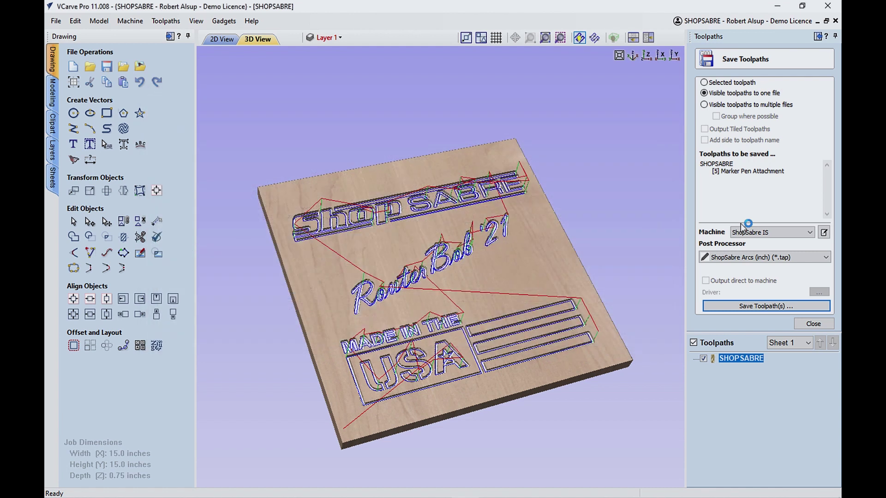